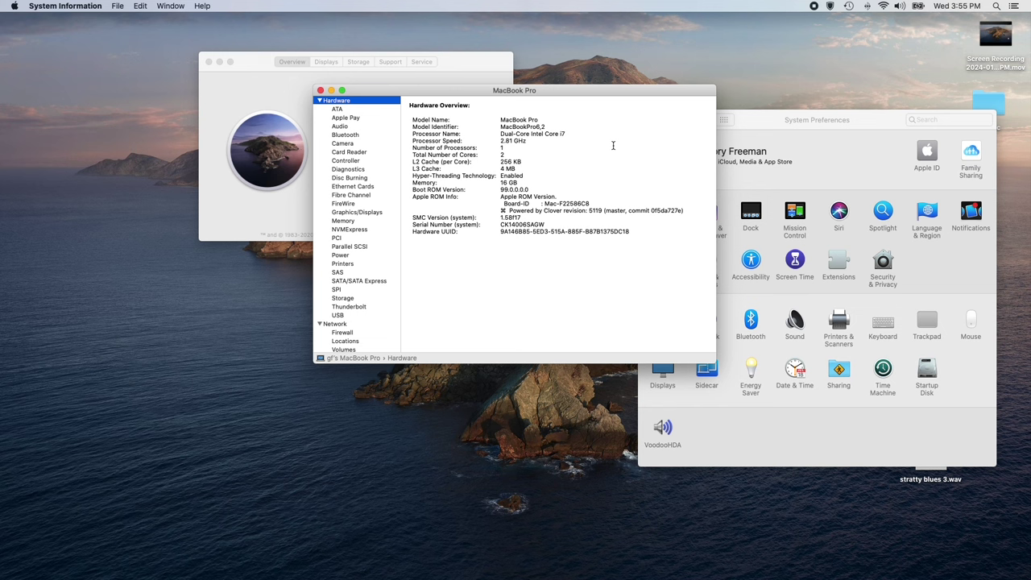
# Review the system report's hardware details for Audio, Bluetooth, Camera and Card Reader
pyautogui.click(339, 126)
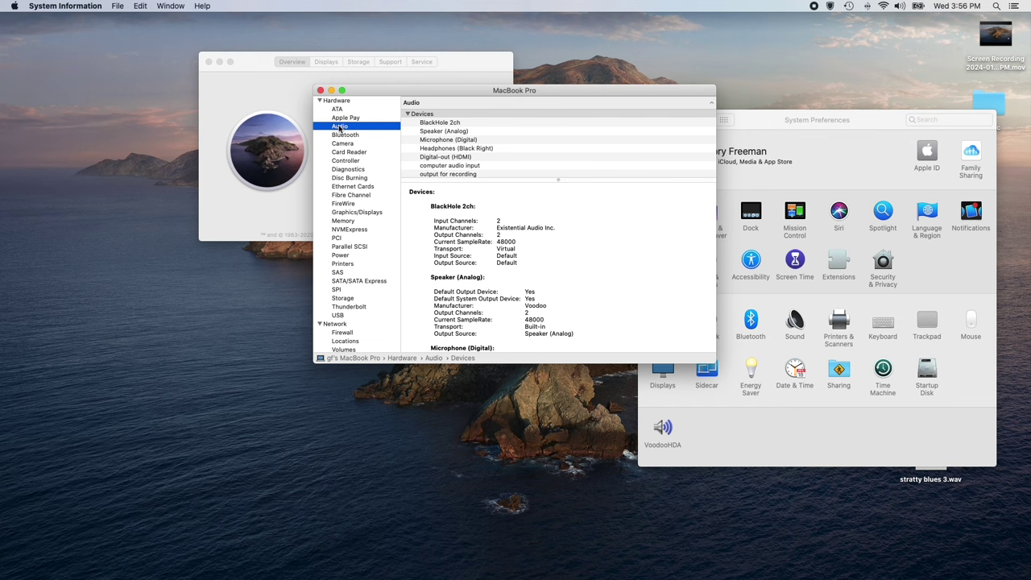
pyautogui.click(347, 136)
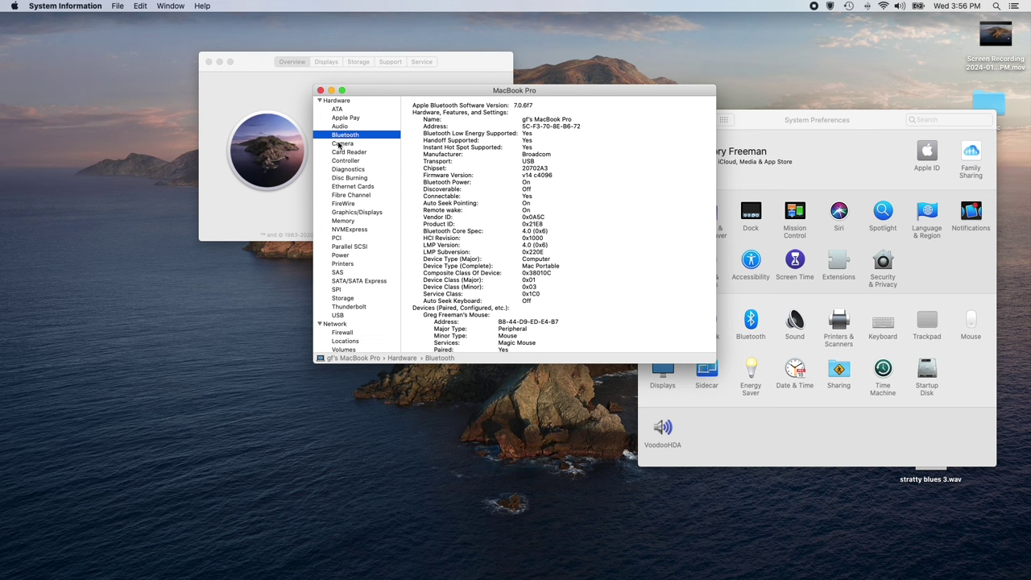
pyautogui.click(349, 145)
pyautogui.click(359, 153)
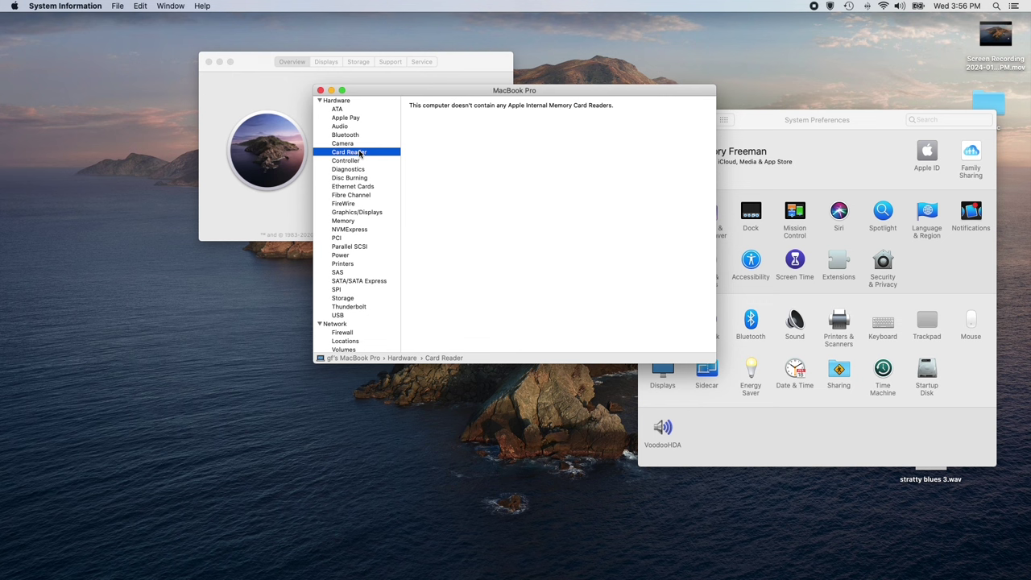
# Examine the Graphics/Displays, Memory and NVMExpress hardware details in the system report
pyautogui.scroll(-1, 367, 166)
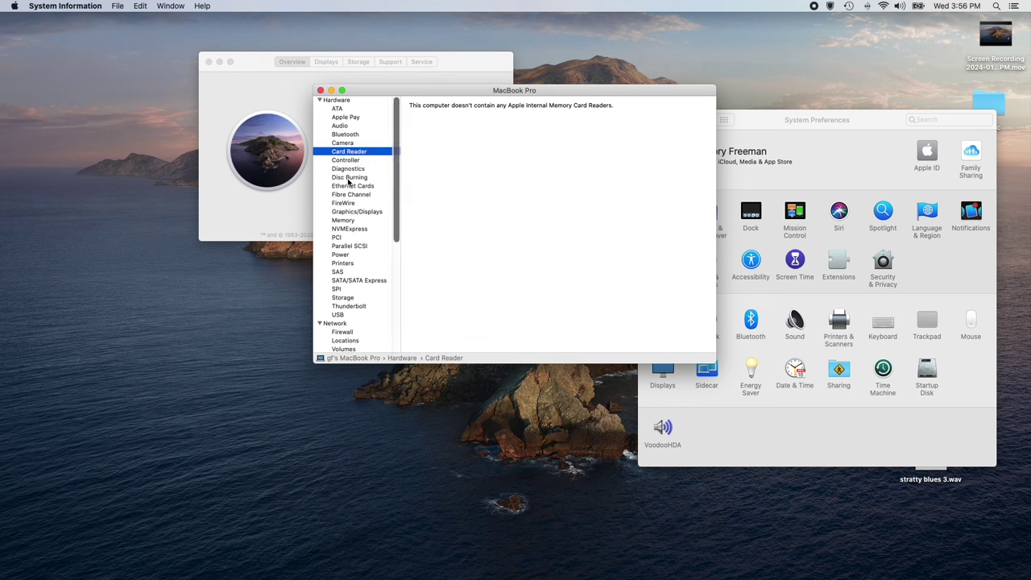
pyautogui.scroll(-1, 364, 179)
pyautogui.scroll(-3, 364, 180)
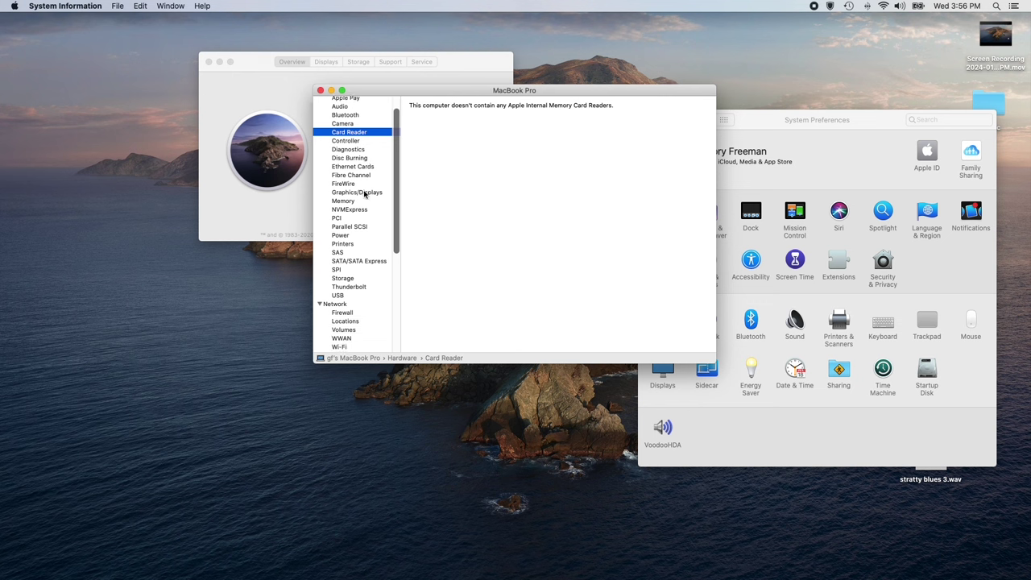
pyautogui.click(364, 193)
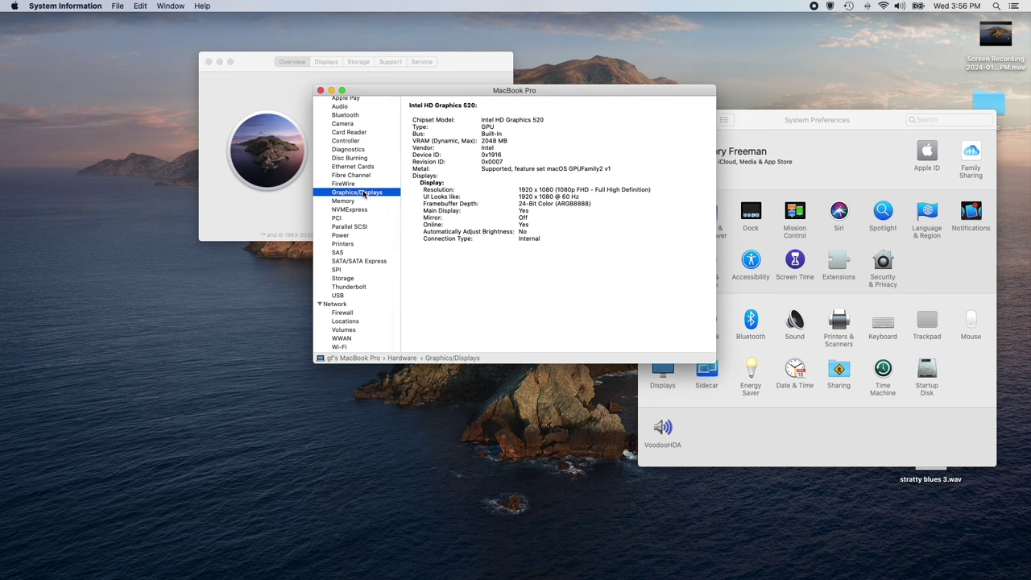
pyautogui.click(345, 202)
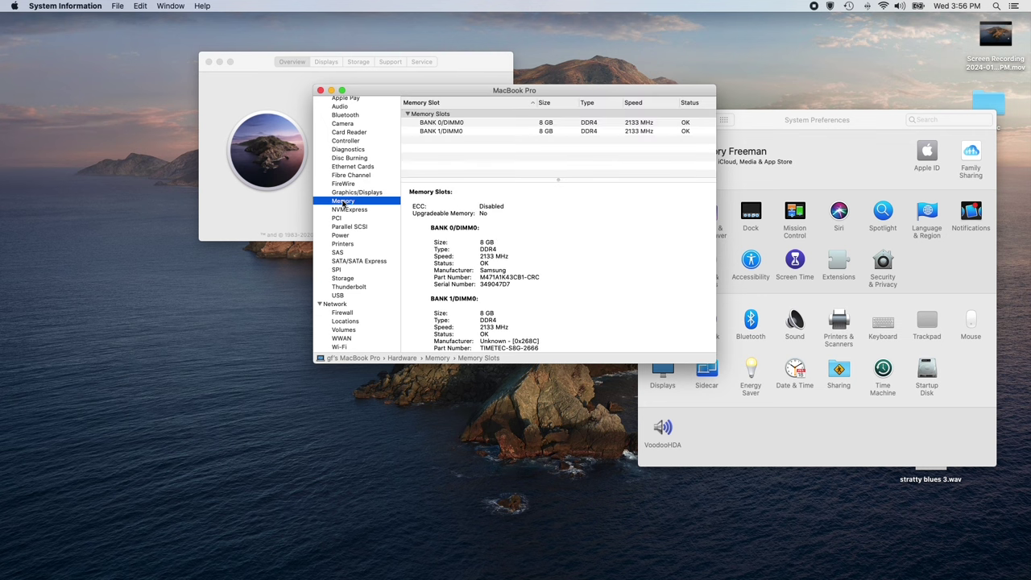
pyautogui.click(355, 209)
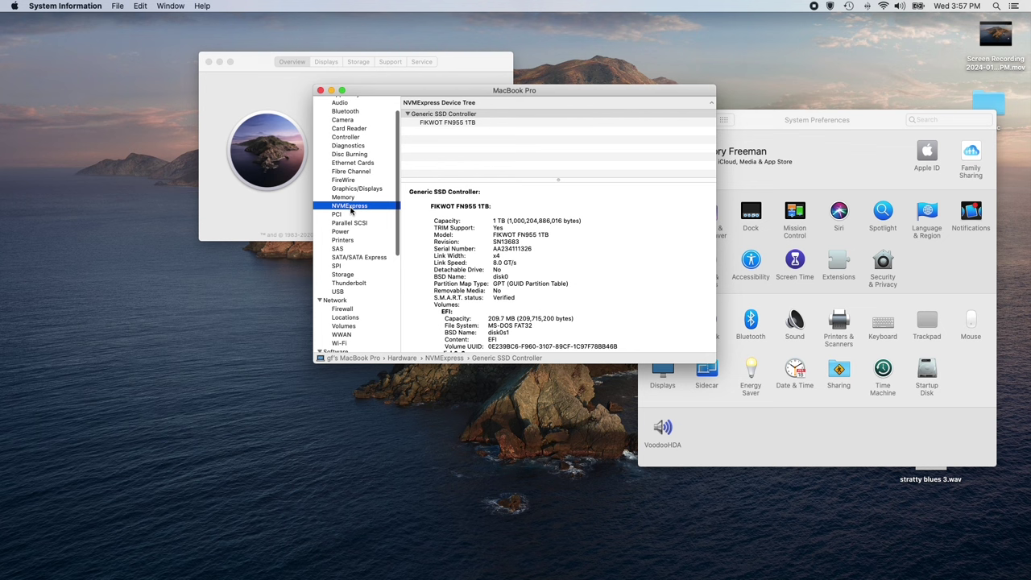
# Examine the Printers, SATA/SATA Express, Storage and USB hardware details, and close the system report
pyautogui.scroll(-2, 352, 209)
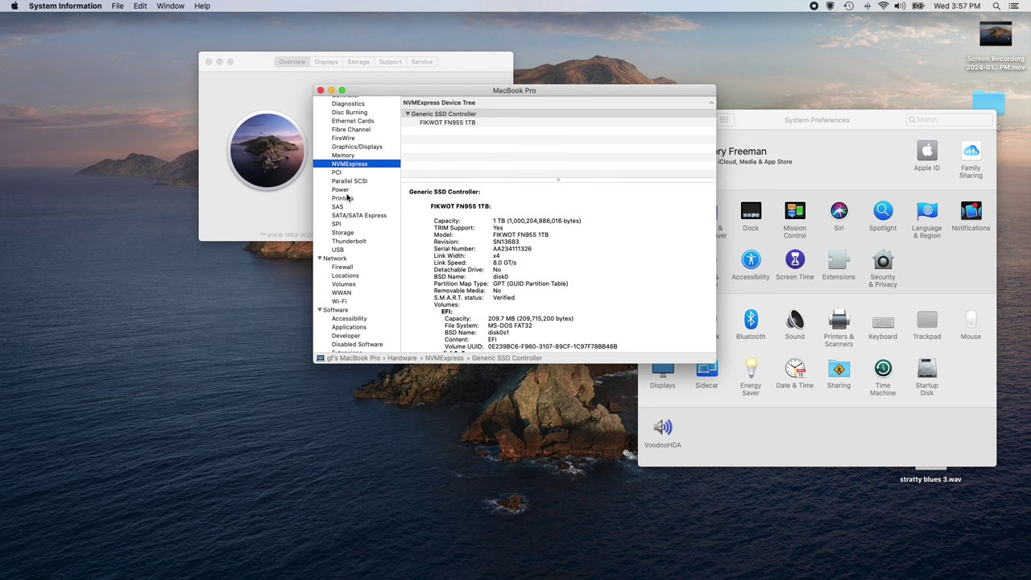
pyautogui.click(351, 200)
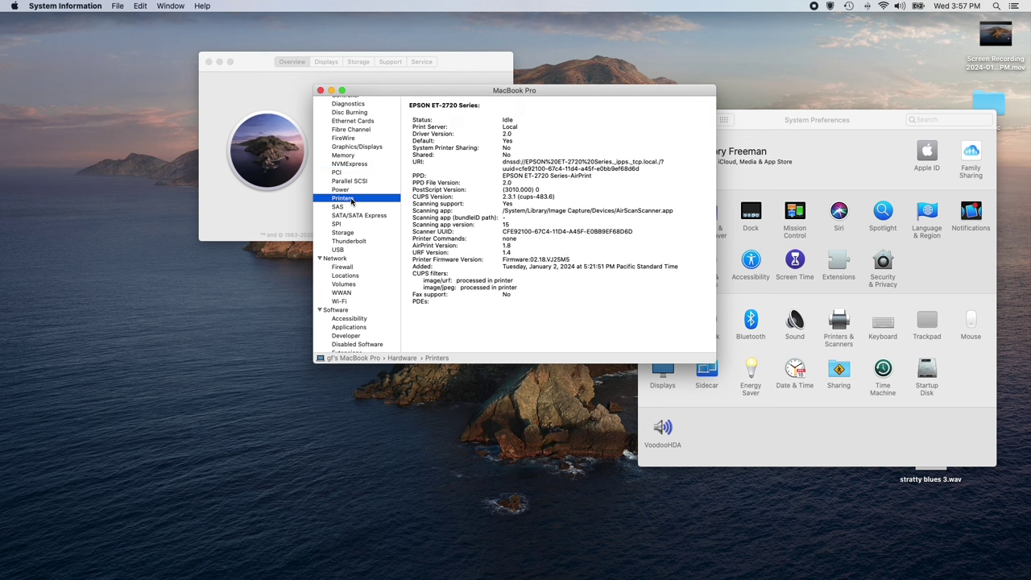
pyautogui.click(370, 216)
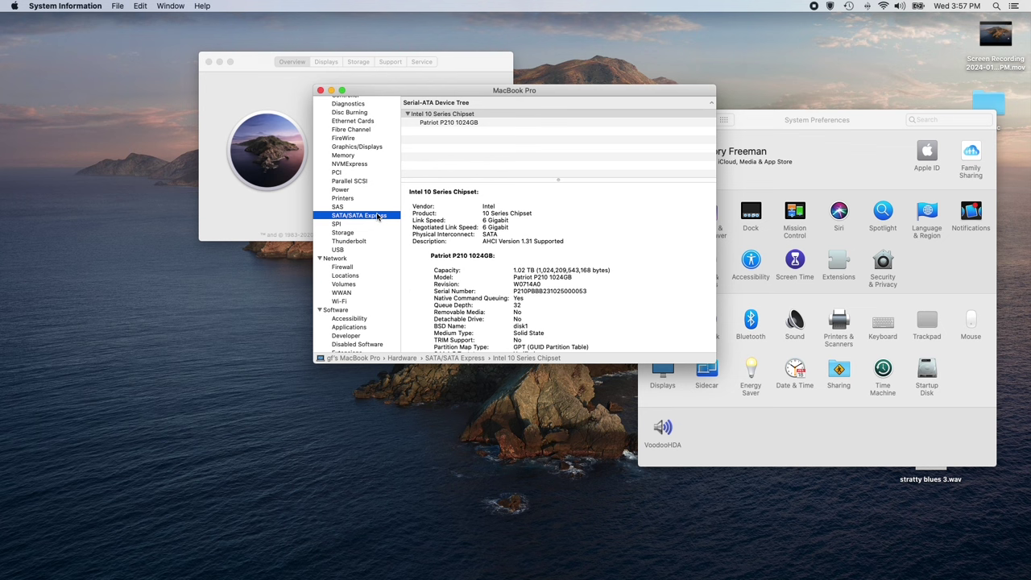
pyautogui.click(340, 236)
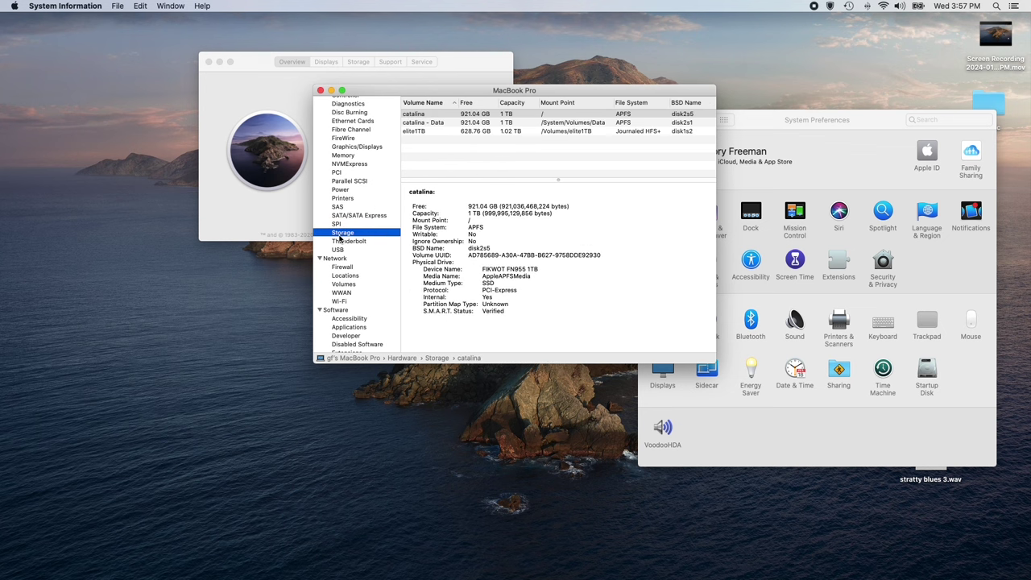
pyautogui.click(339, 251)
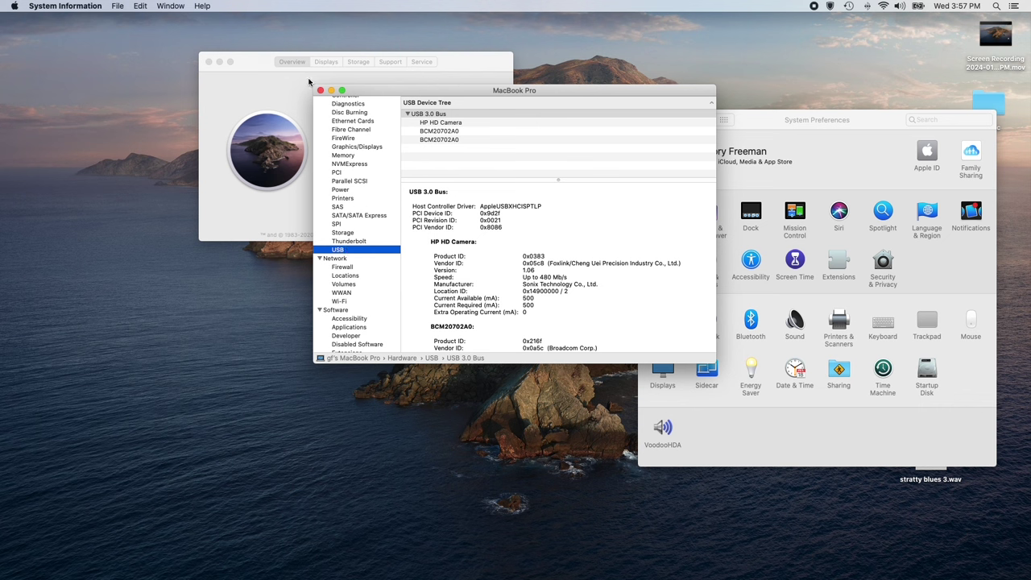
pyautogui.click(320, 91)
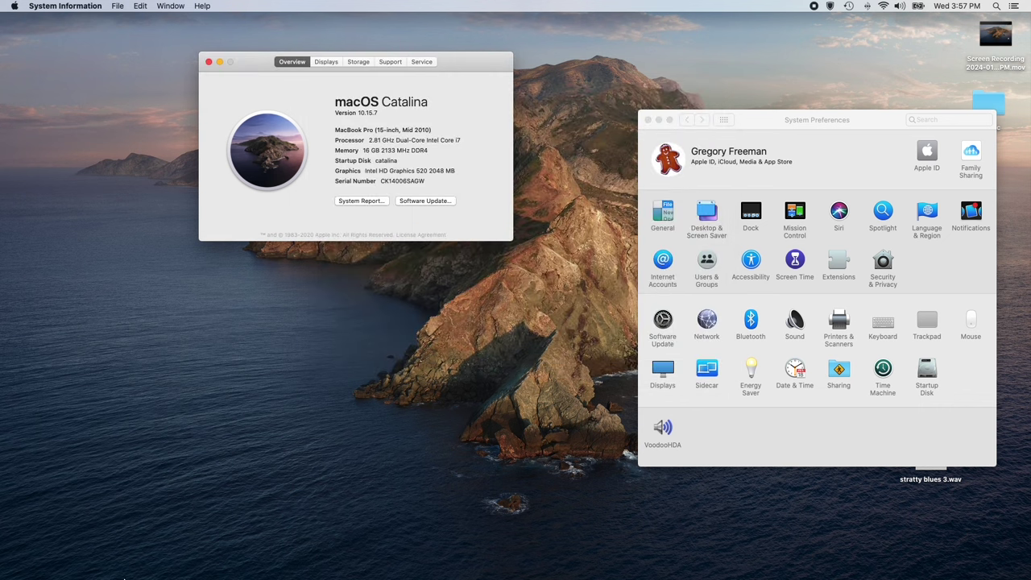
# Open Speedtest and run an internet speed test to measure the connection's download and upload rates
pyautogui.moveTo(284, 576)
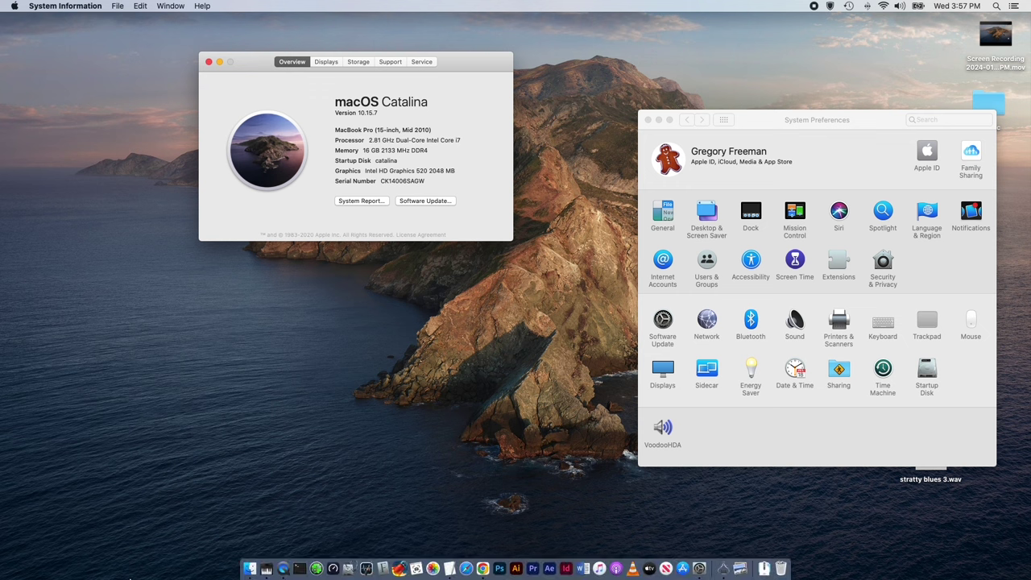
pyautogui.click(335, 561)
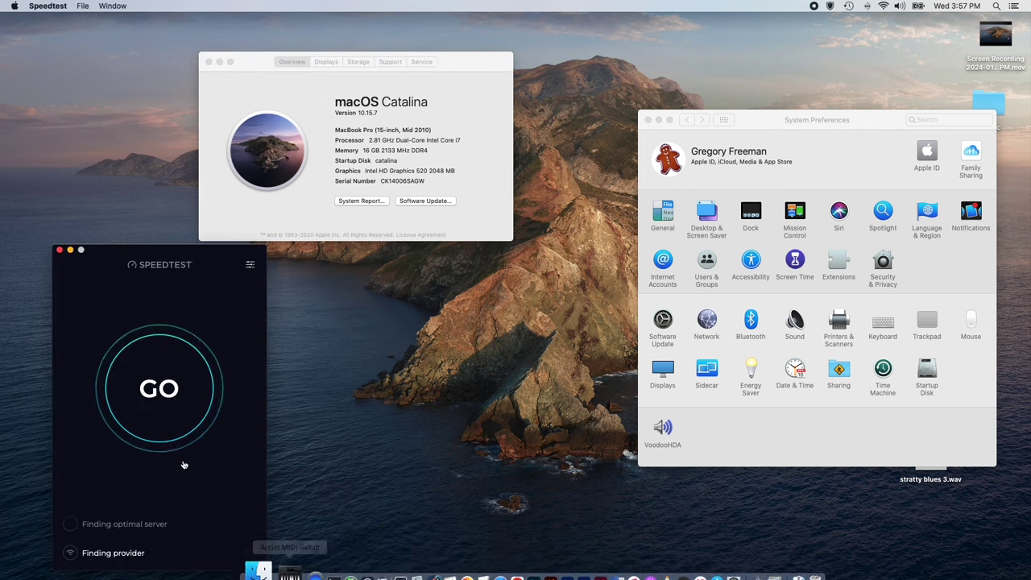
pyautogui.click(169, 432)
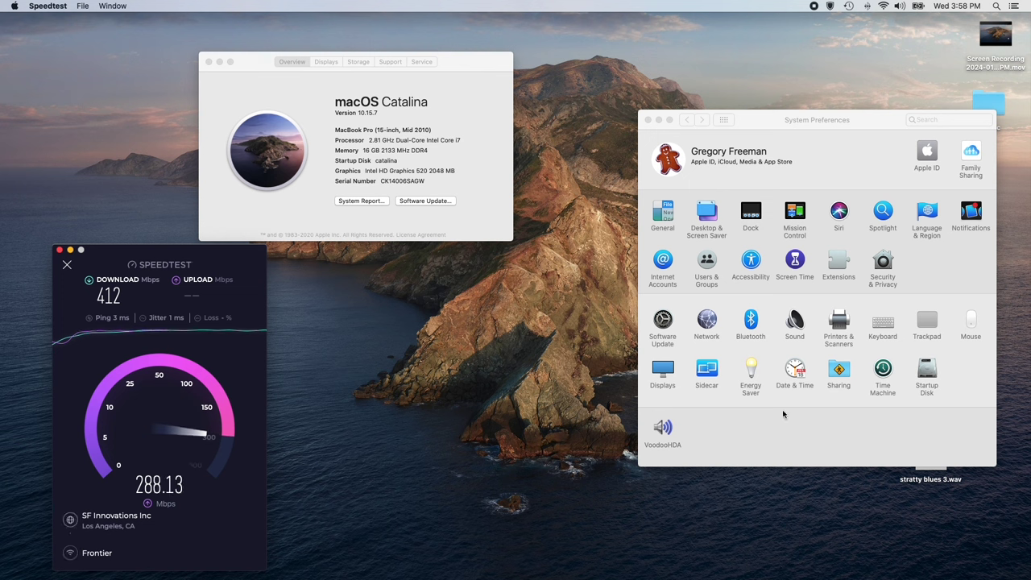
# In System Preferences, set the sound output device to BlackHole 2ch and check the available sound input devices
pyautogui.click(810, 426)
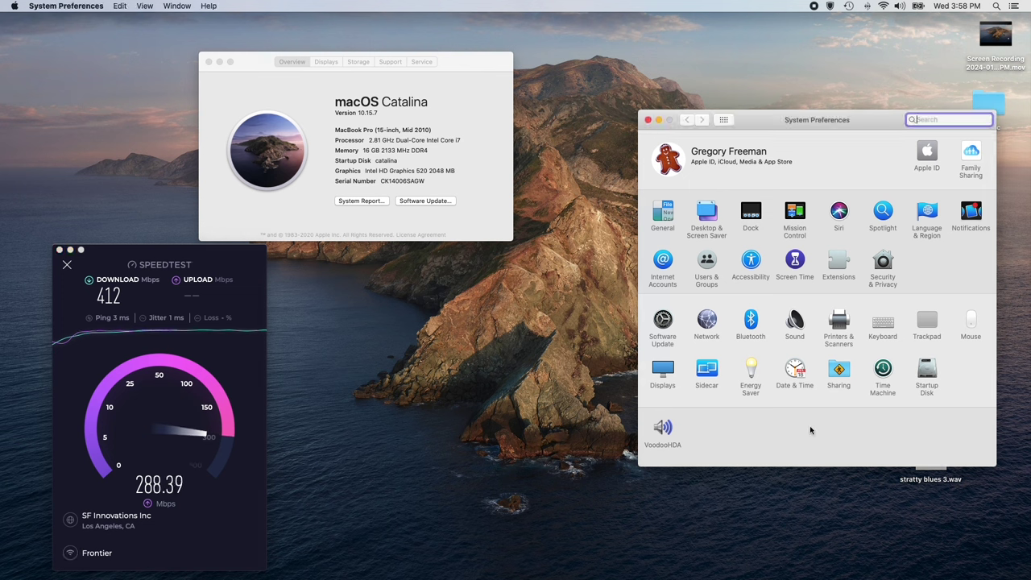
pyautogui.click(793, 319)
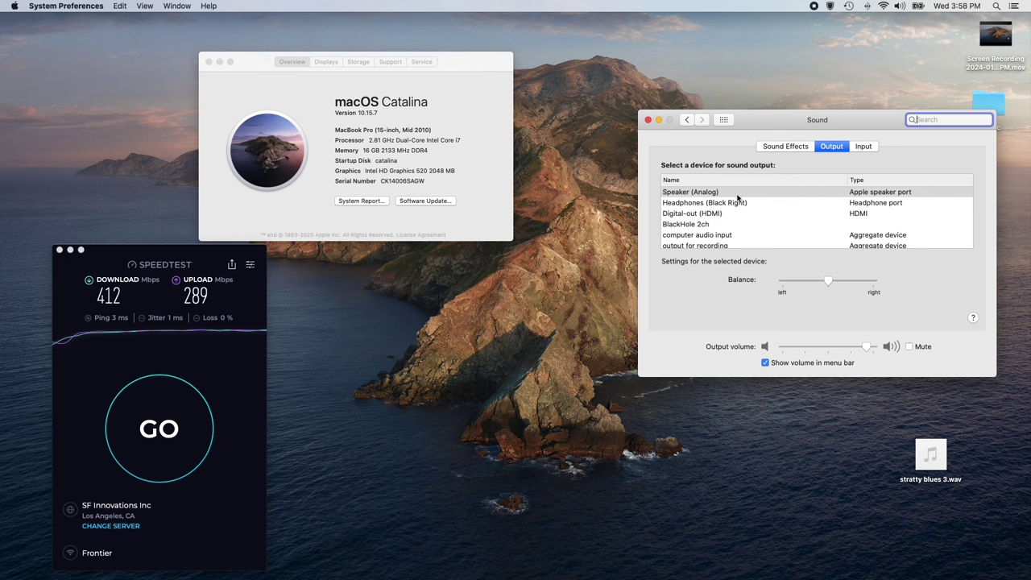
pyautogui.click(697, 225)
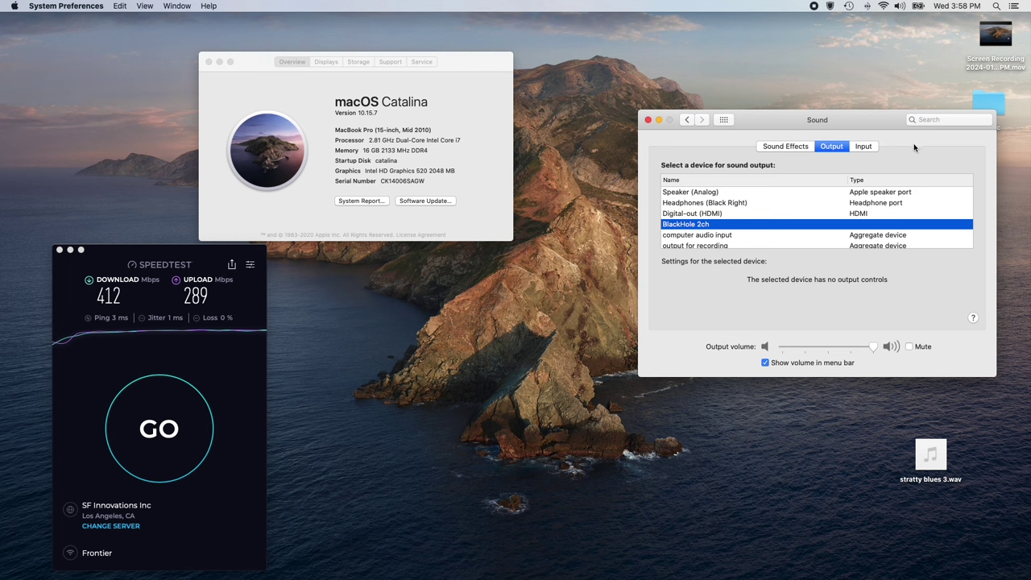
pyautogui.click(867, 146)
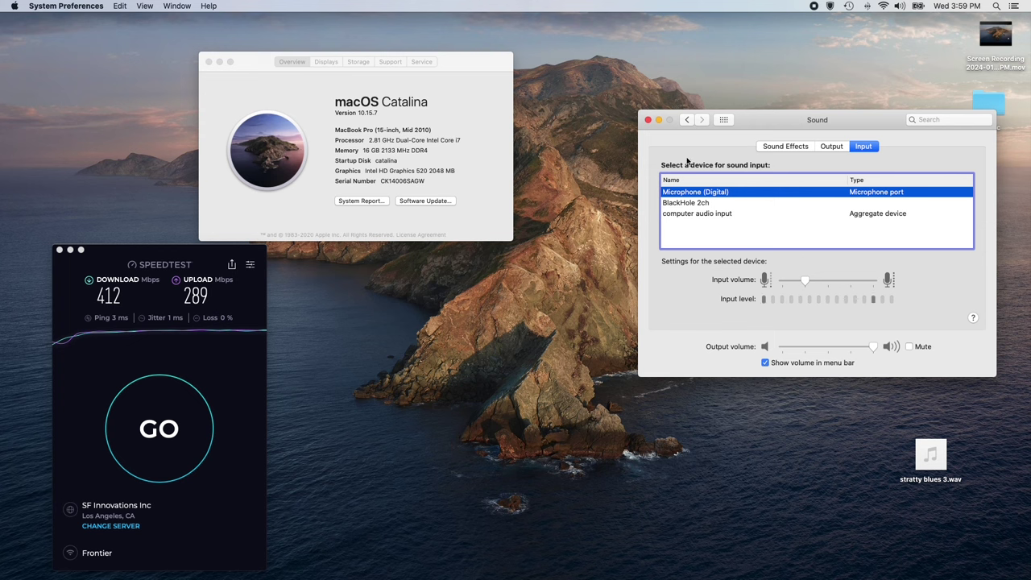
pyautogui.click(687, 120)
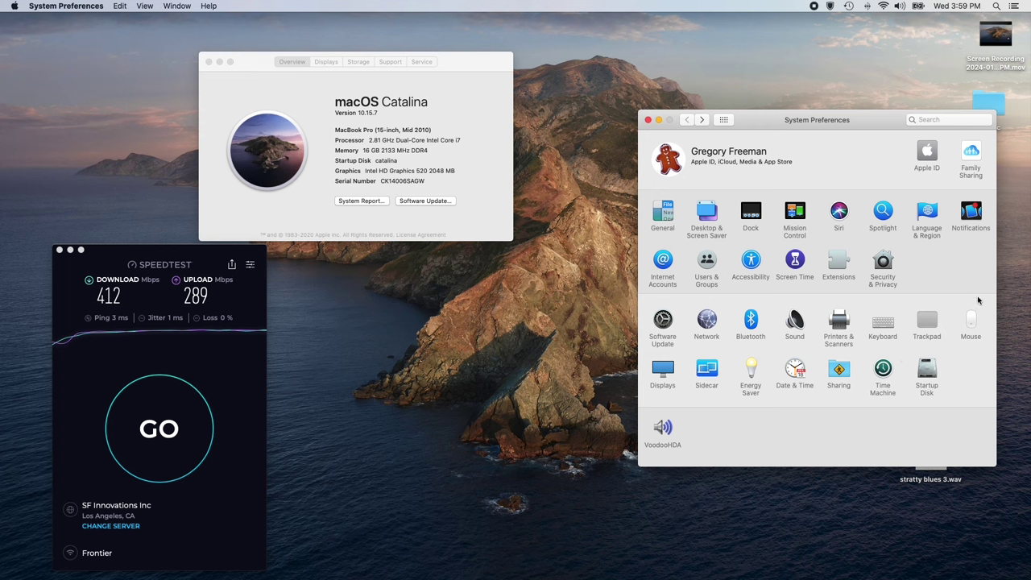
# Review the Mouse, Network and VoodooHDA settings, returning to the preferences overview after each
pyautogui.click(969, 323)
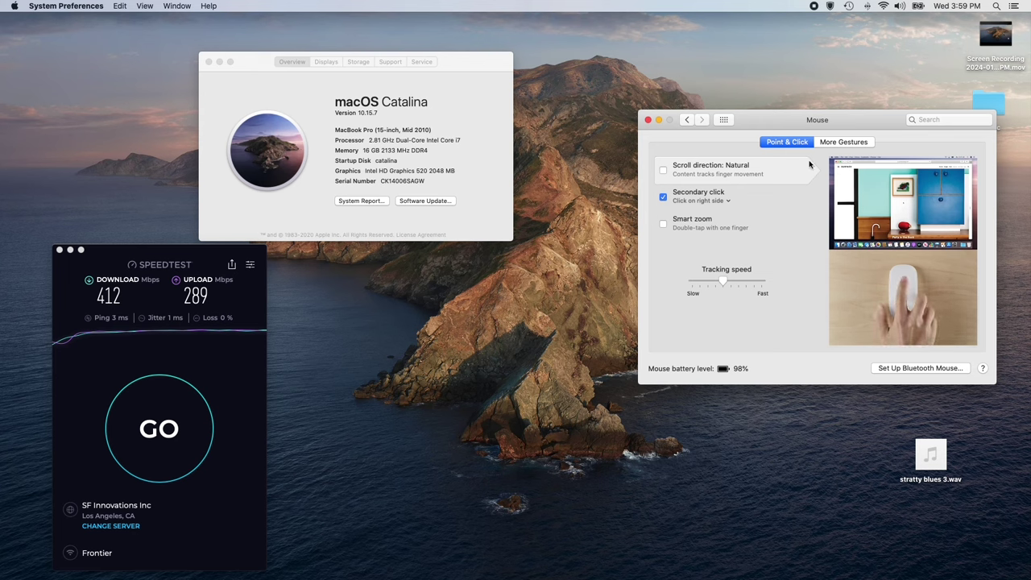
pyautogui.click(687, 120)
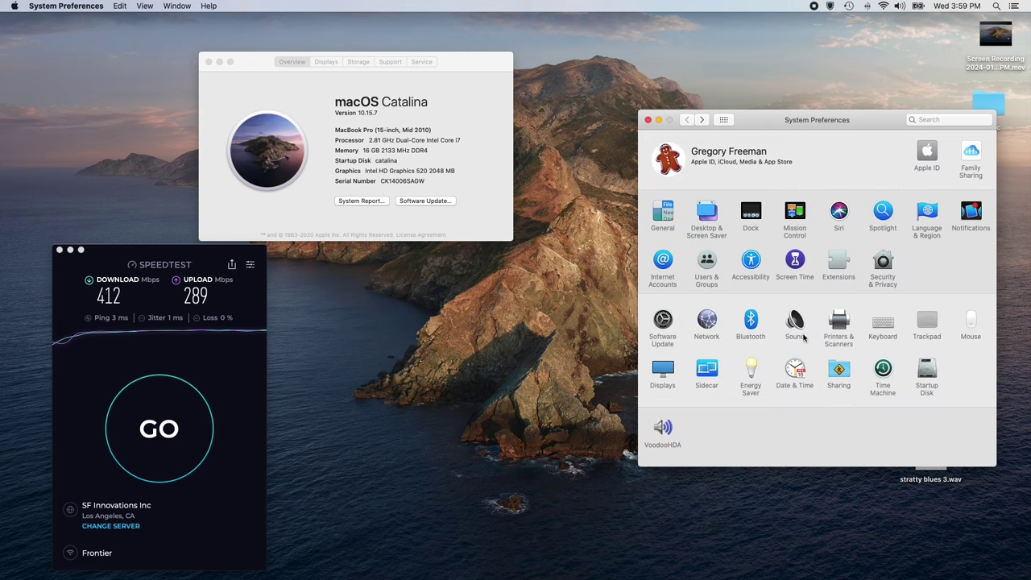
pyautogui.click(710, 319)
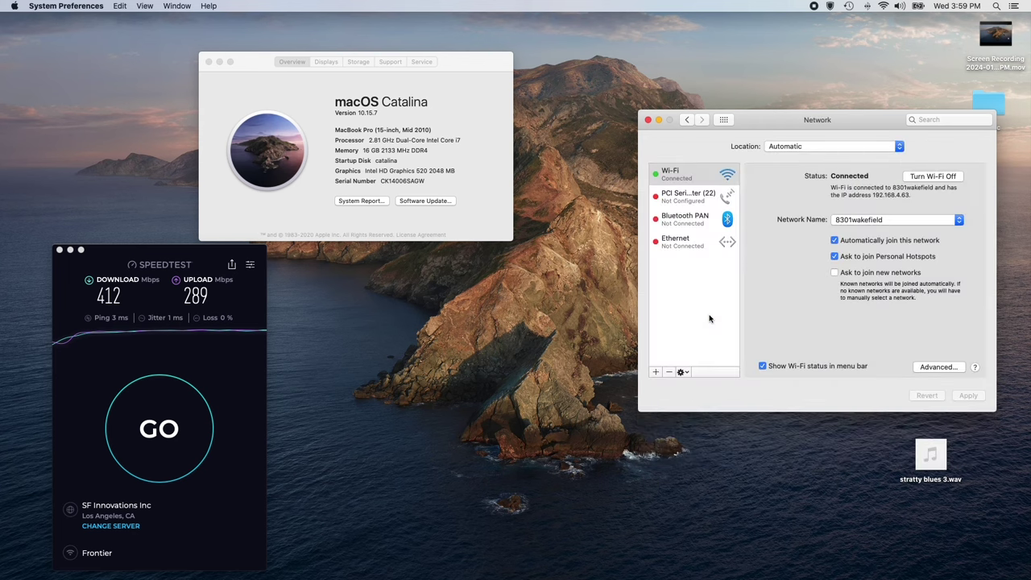
pyautogui.click(687, 120)
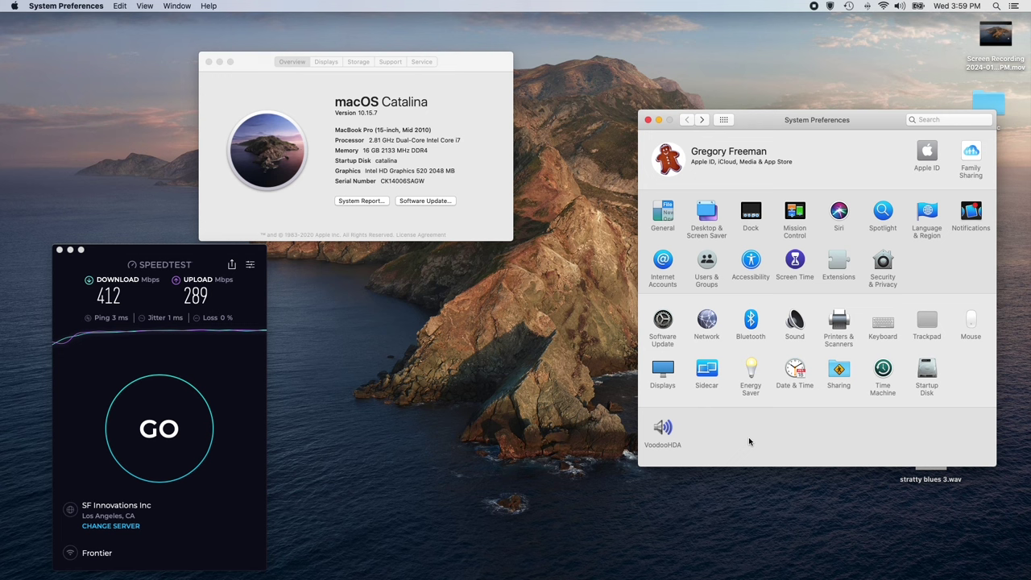
pyautogui.click(662, 428)
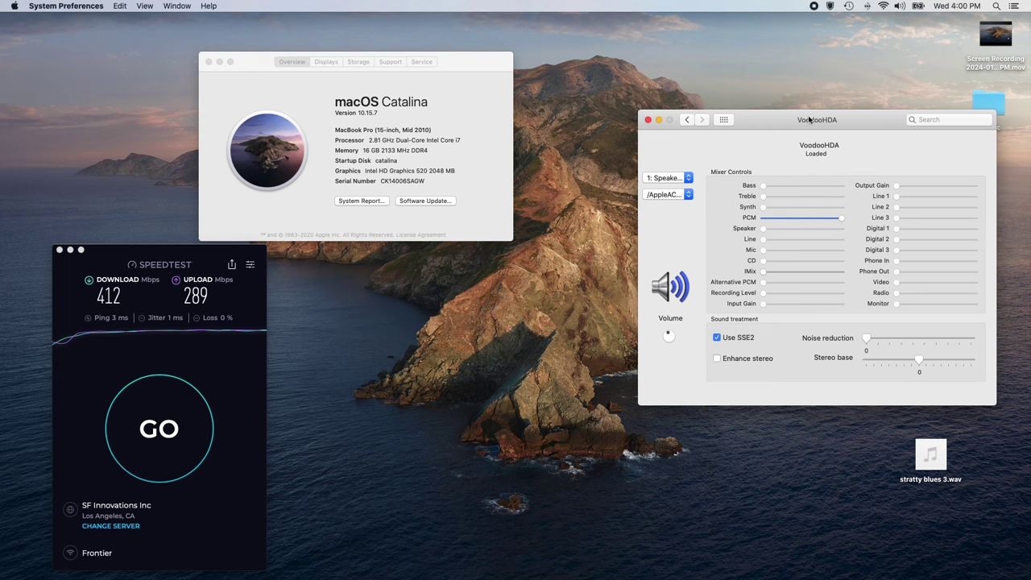
pyautogui.click(687, 120)
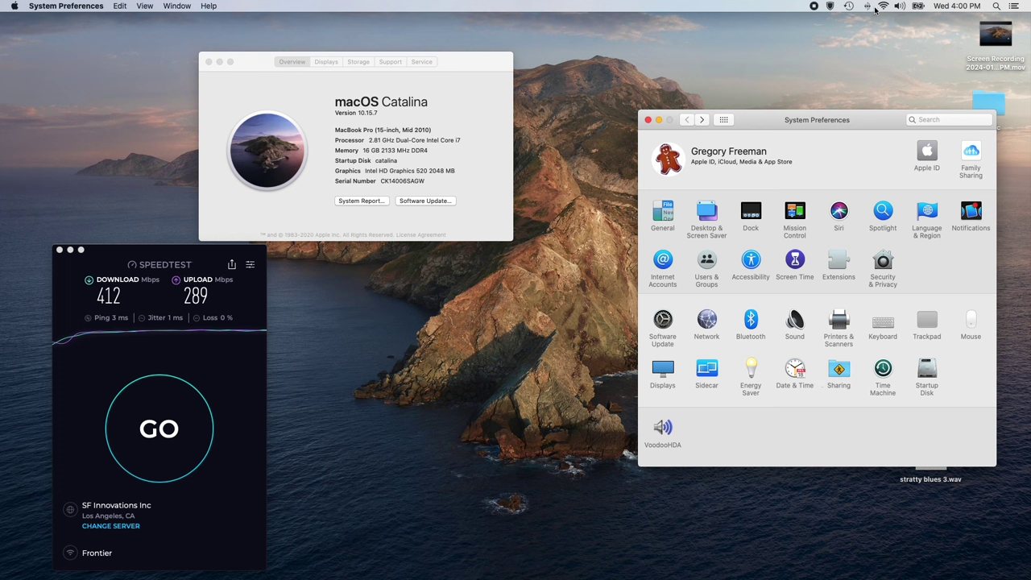
# Check the LuLu firewall status, the paired Bluetooth devices and the available Wi-Fi networks
pyautogui.click(832, 6)
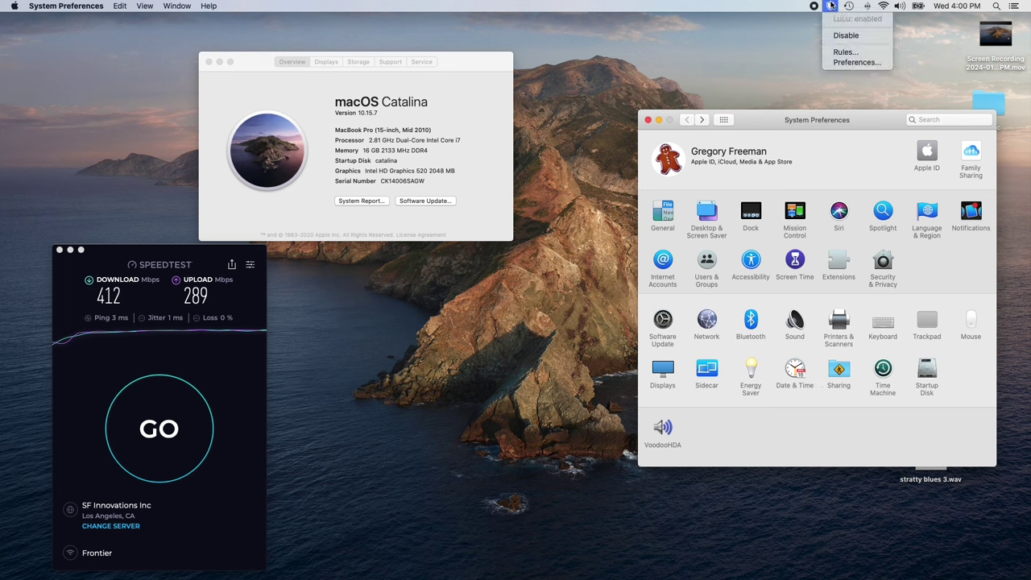
pyautogui.click(832, 6)
pyautogui.click(868, 7)
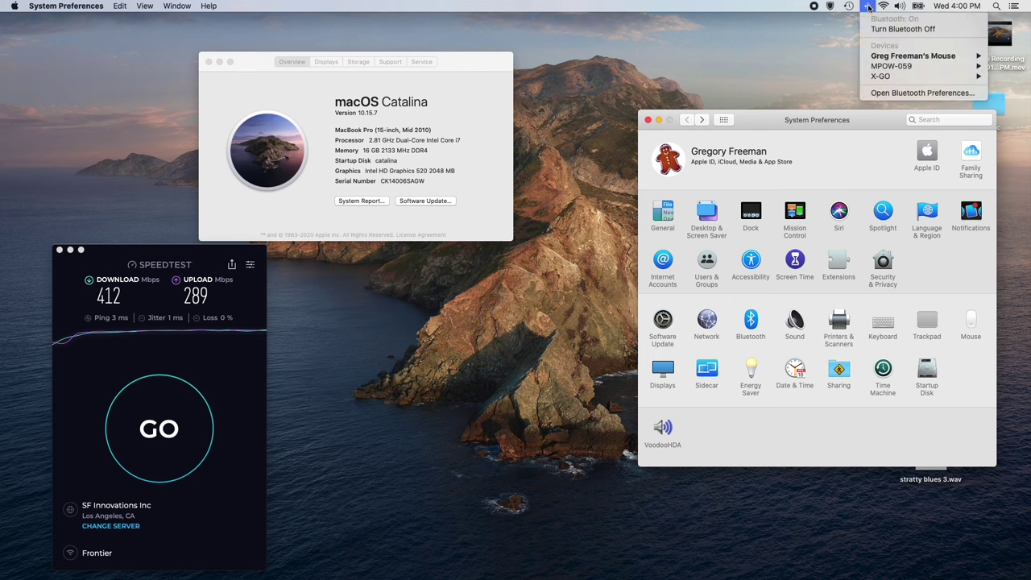
pyautogui.click(869, 7)
pyautogui.click(884, 6)
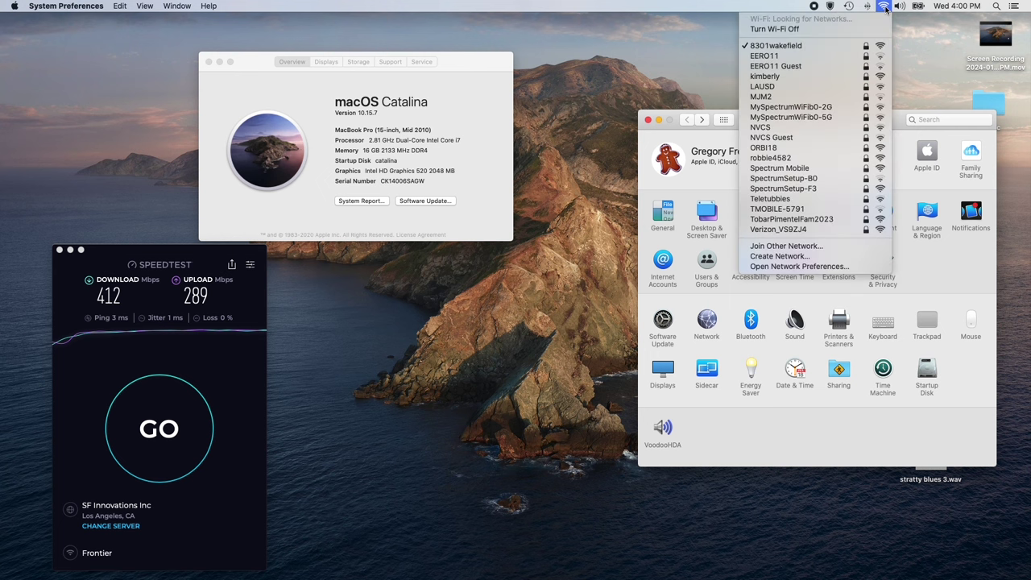
pyautogui.click(886, 7)
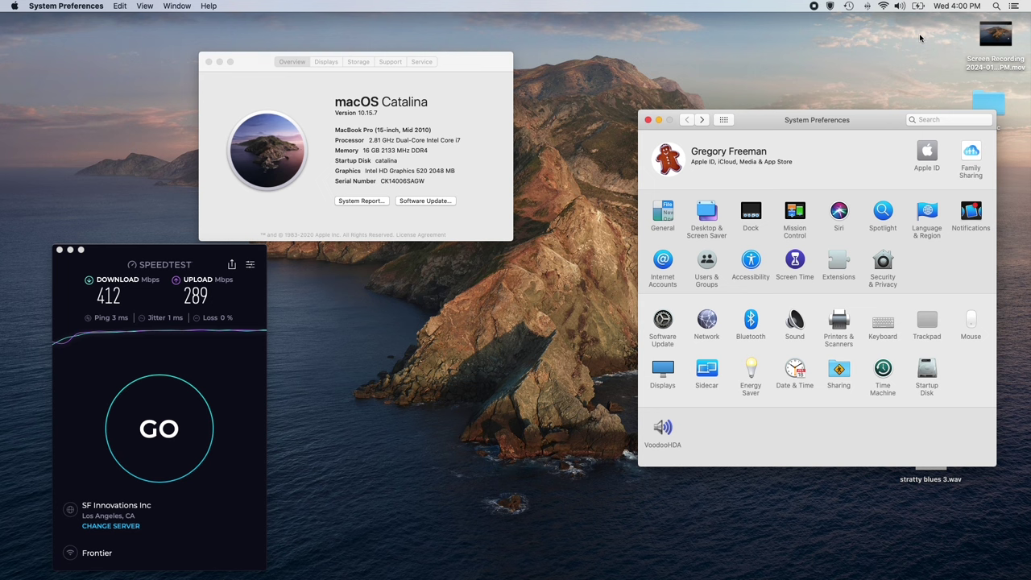
# Check the volume control's output devices and bring the macOS Catalina overview window to the front
pyautogui.click(900, 6)
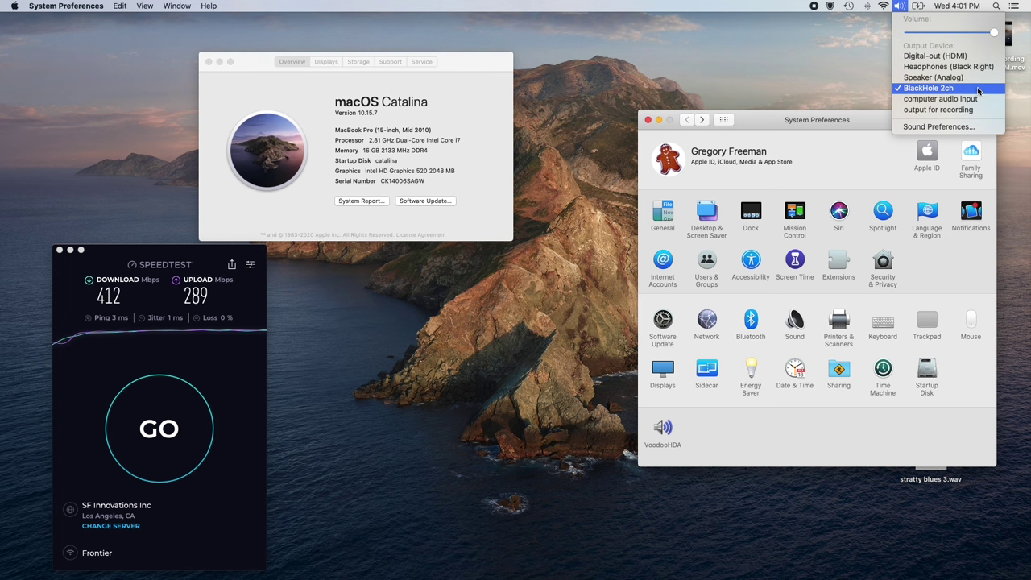
pyautogui.click(802, 59)
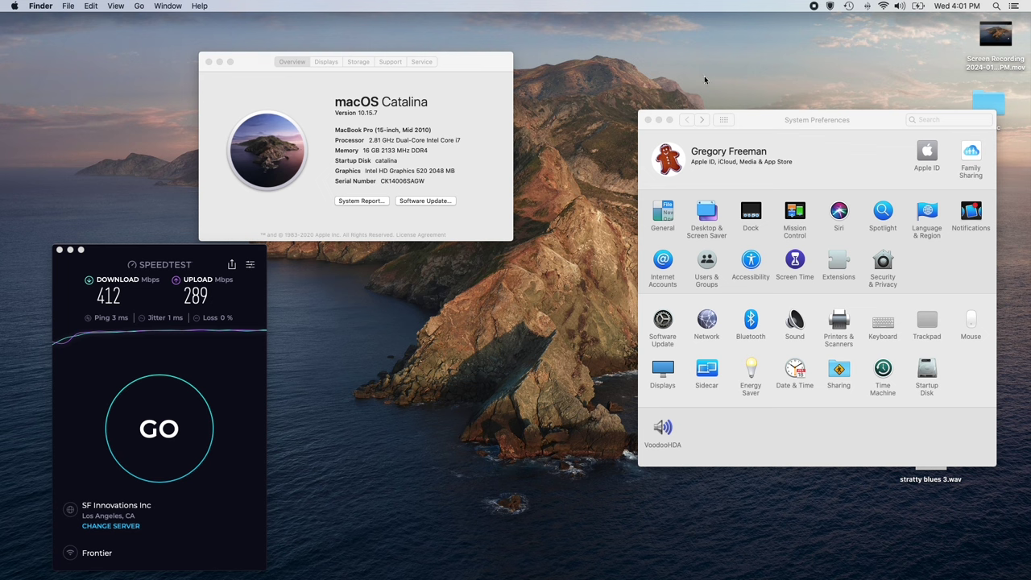
pyautogui.click(450, 108)
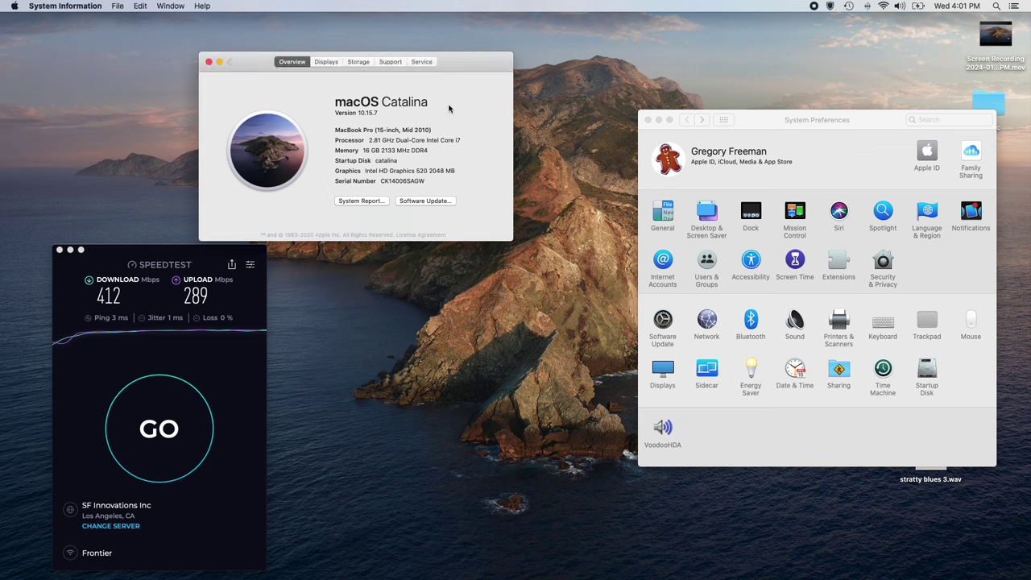